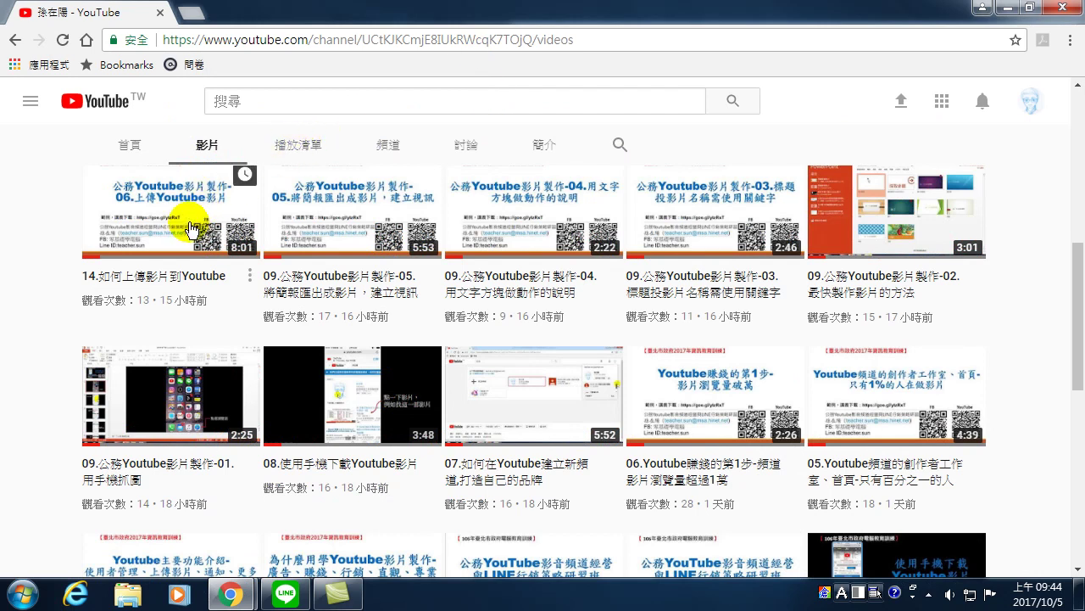
# Play the video '14.如何上傳影片到Youtube' from the channel's Videos tab
pyautogui.click(170, 197)
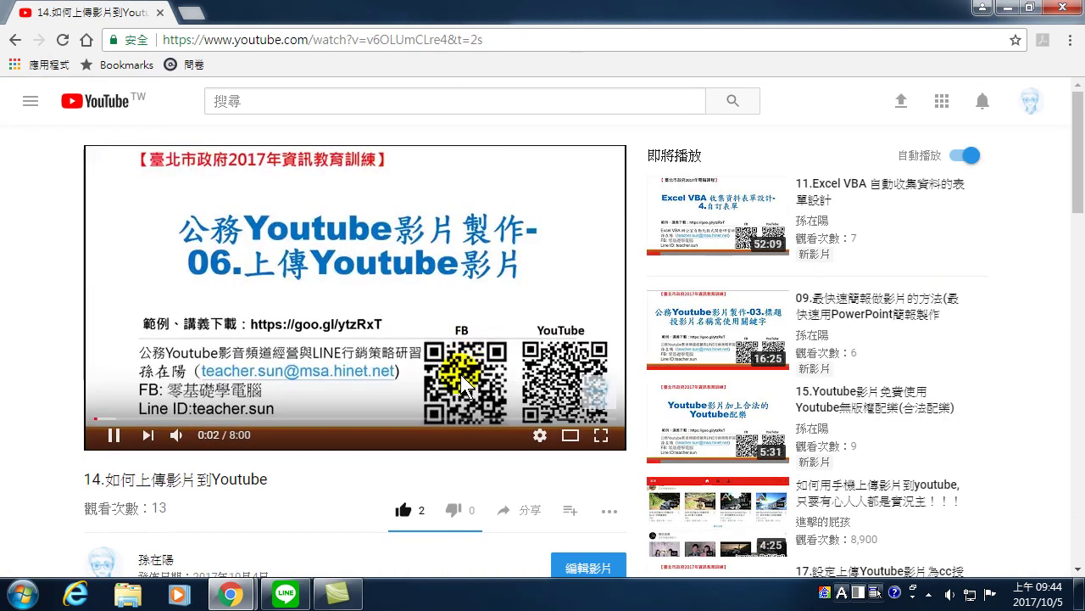
pyautogui.scroll(-3, 509, 424)
# Go to the video's 編輯影片 page, close the end-screen intro popup, and scroll to the tags
pyautogui.click(584, 316)
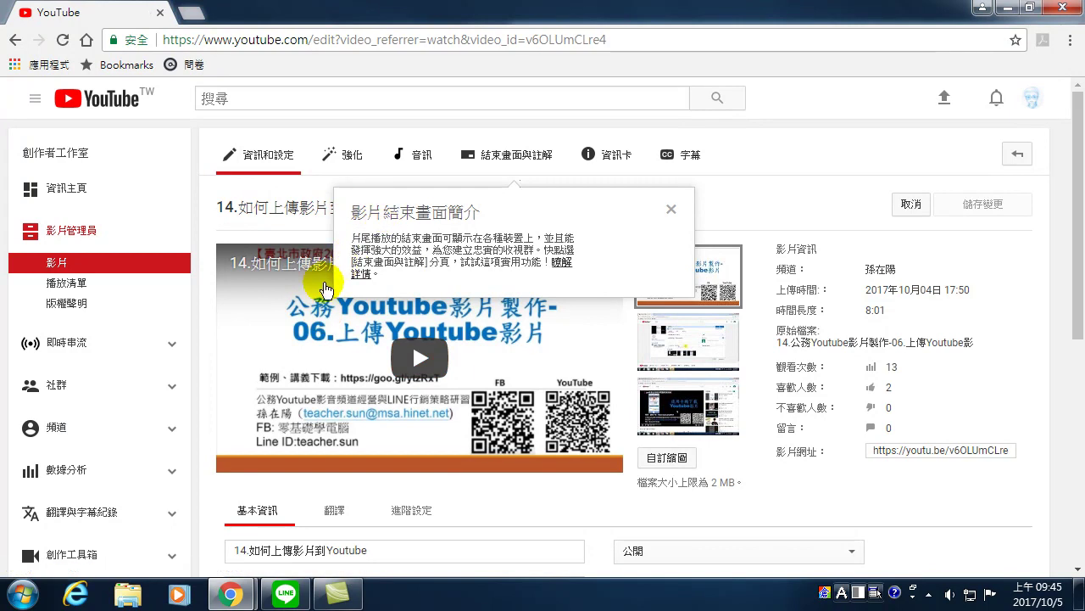
pyautogui.scroll(-1, 359, 338)
pyautogui.scroll(2, 642, 158)
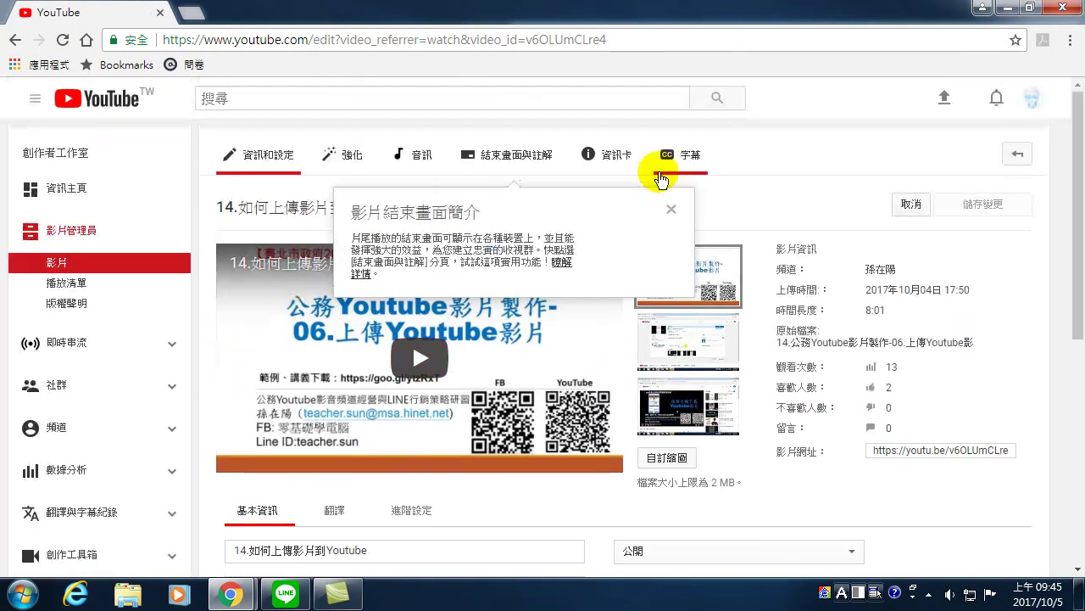
pyautogui.click(669, 210)
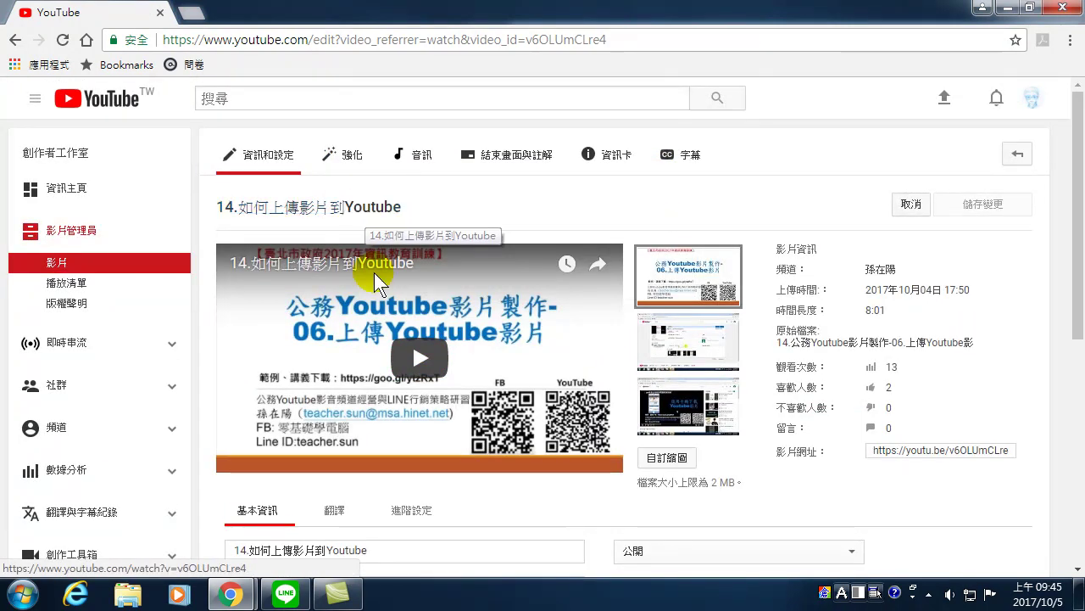
pyautogui.scroll(-4, 380, 340)
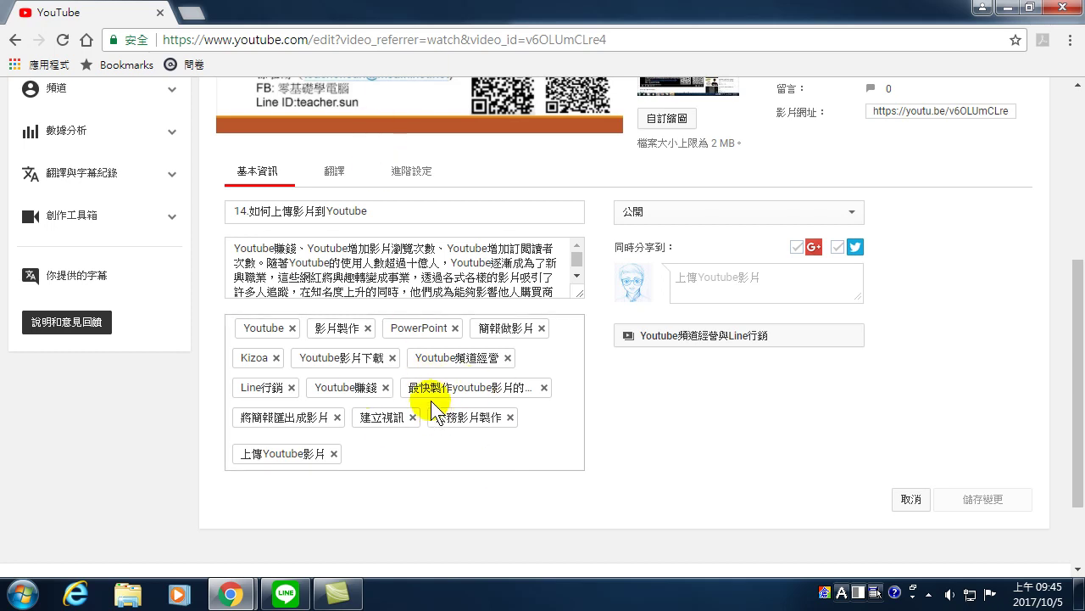
pyautogui.scroll(4, 431, 405)
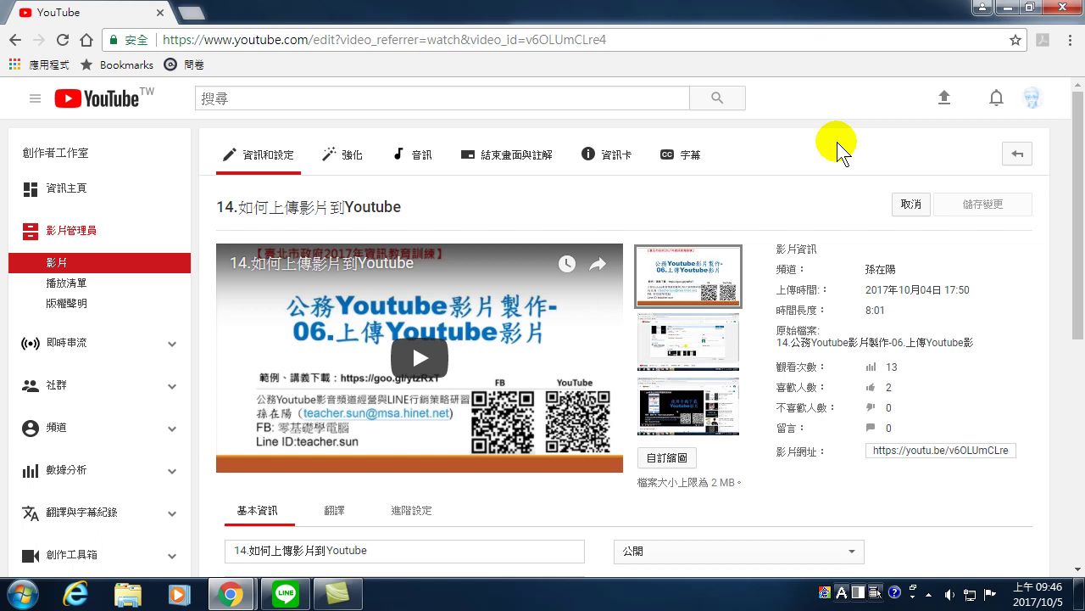
pyautogui.click(233, 553)
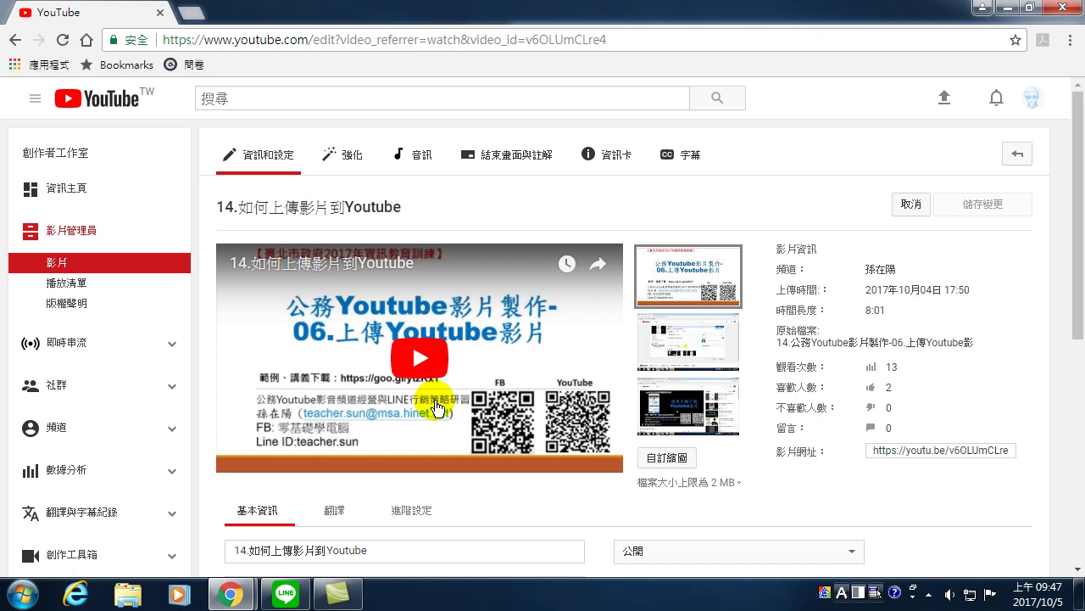
pyautogui.scroll(-2, 404, 356)
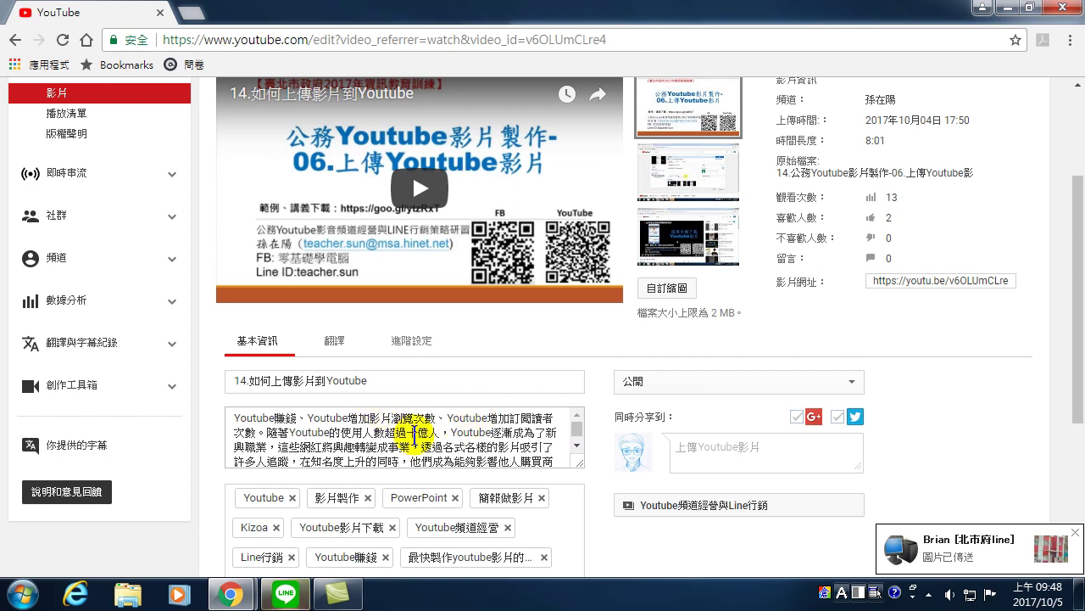
# Return to the top of the edit page and show the notification bell's list of viewer comments
pyautogui.scroll(2, 412, 174)
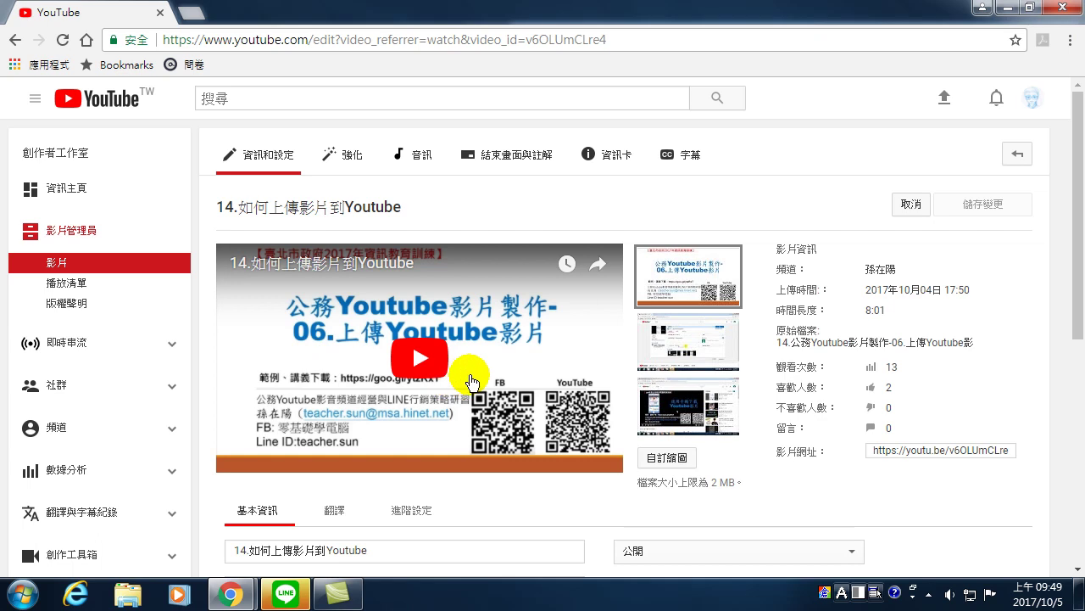
pyautogui.scroll(-3, 449, 356)
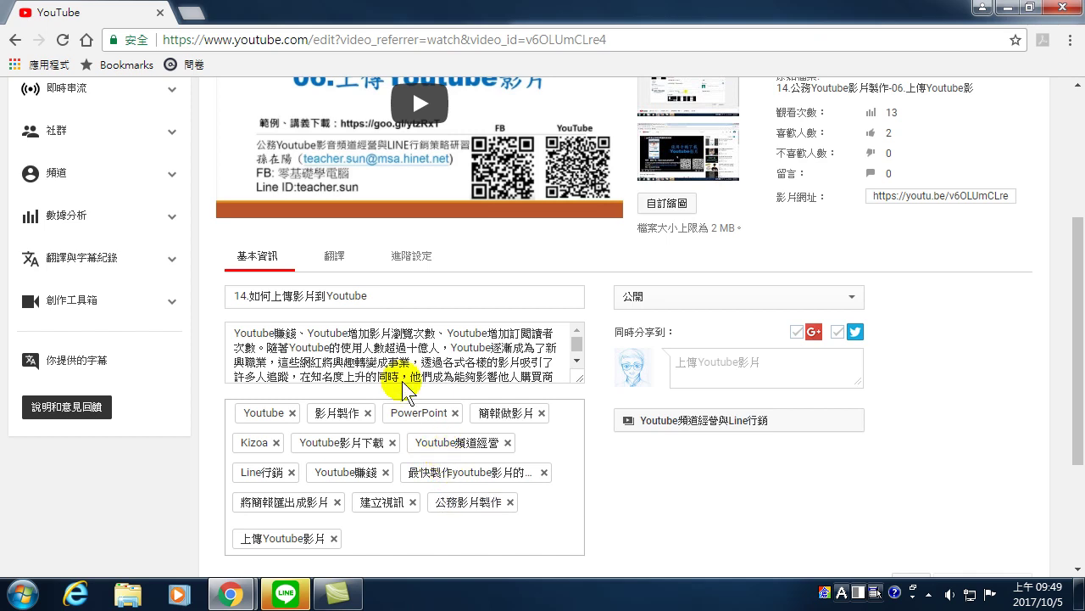
pyautogui.scroll(2, 410, 360)
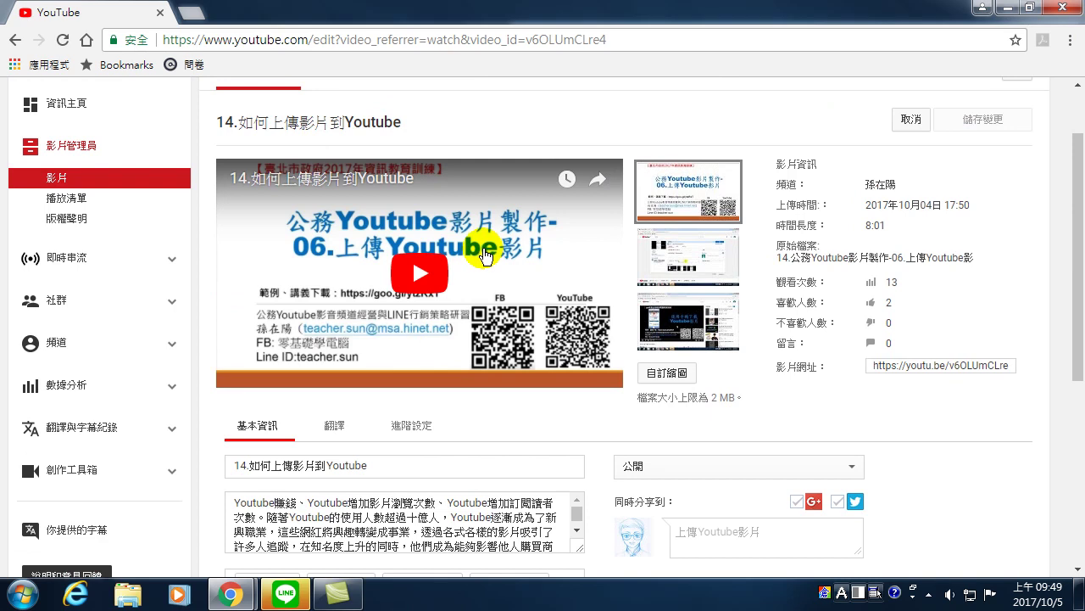
pyautogui.scroll(1, 373, 263)
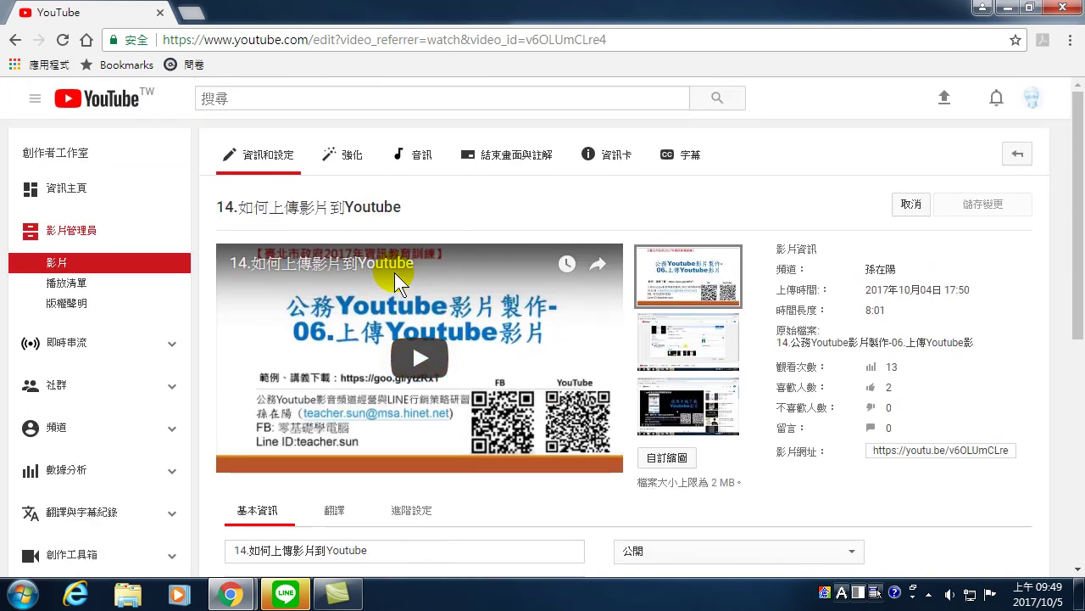
pyautogui.click(991, 100)
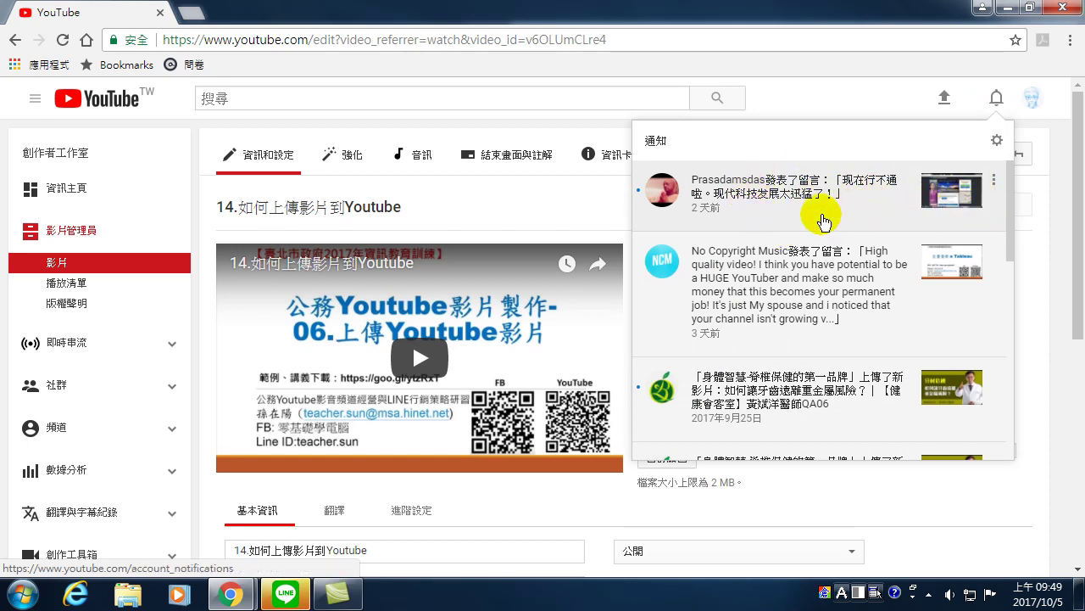
# Read to the bottom of the notifications, then close the list to show the video's stats
pyautogui.scroll(-1, 783, 360)
pyautogui.scroll(-3, 782, 369)
pyautogui.scroll(-3, 717, 368)
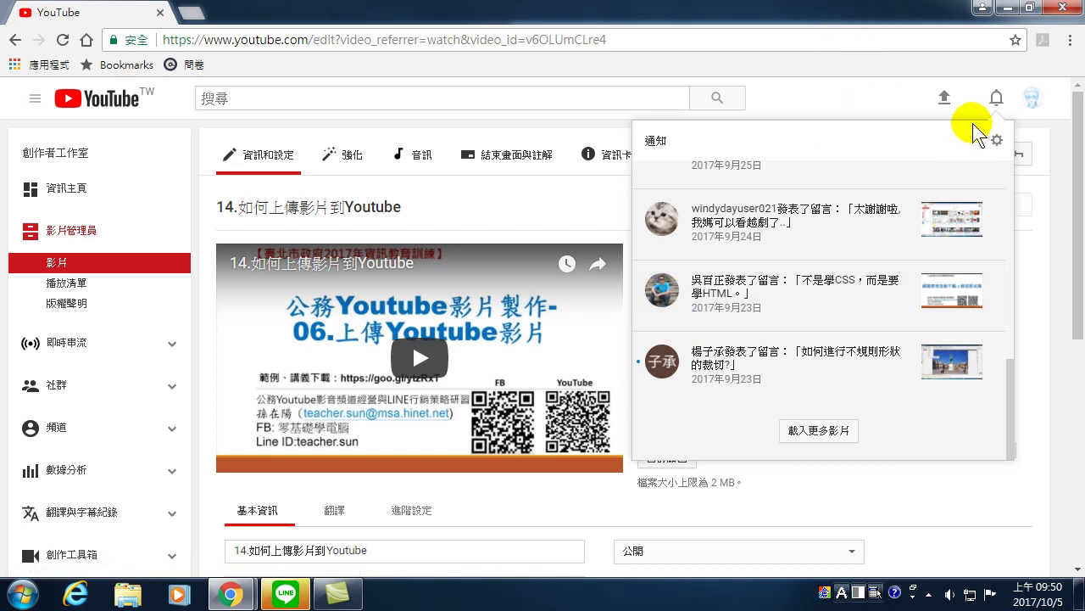
pyautogui.click(919, 503)
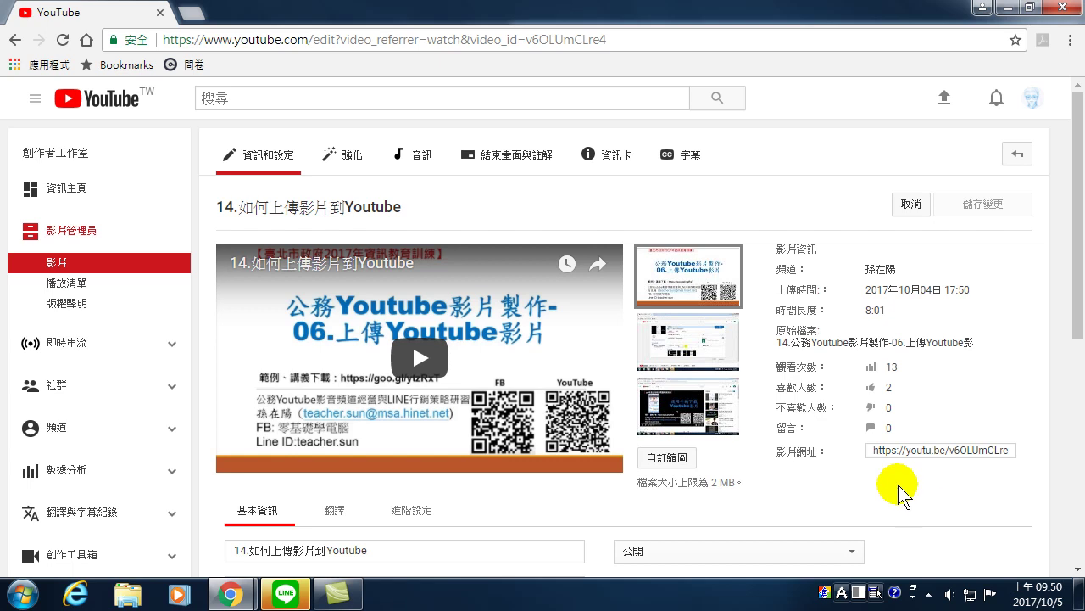